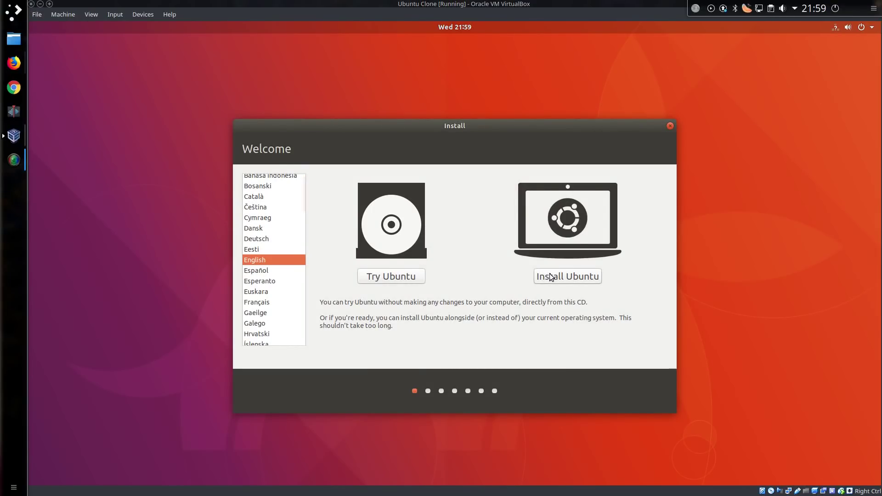
Start installing Ubuntu with the English (UK) keyboard layout and tick Minimal installation
left_click(551, 277)
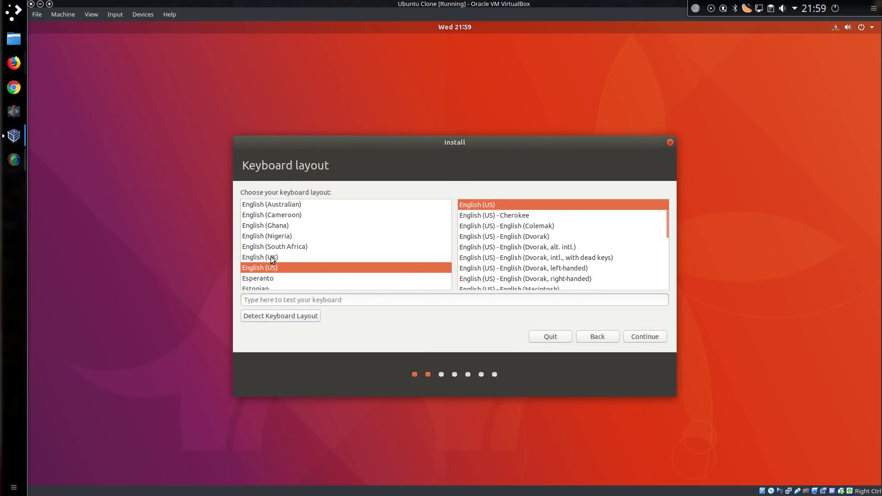
left_click(271, 256)
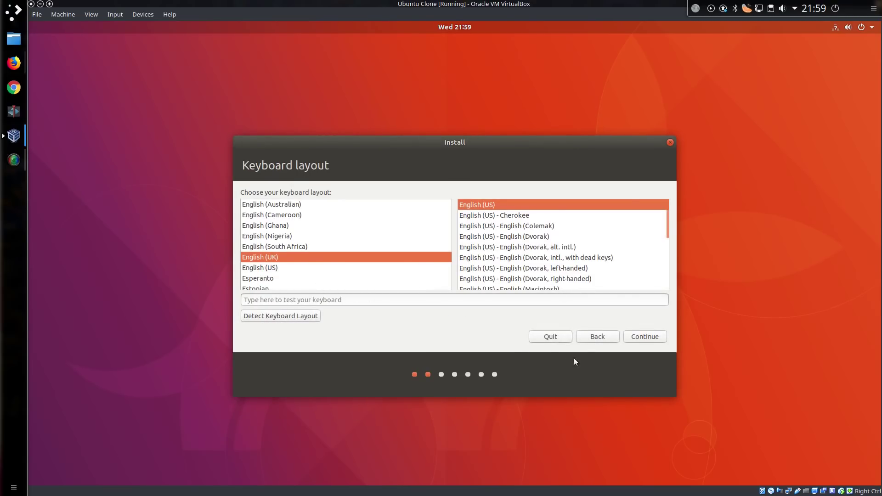
left_click(638, 339)
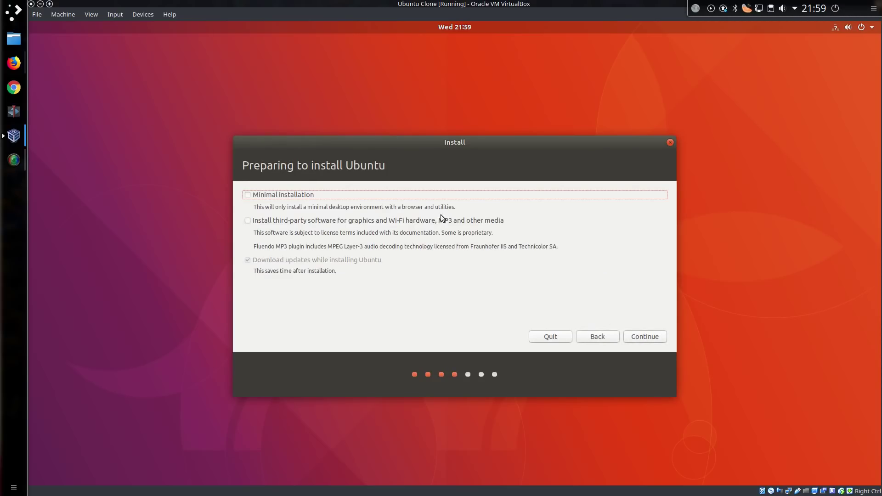
left_click(412, 198)
key("XF86AudioPlay")
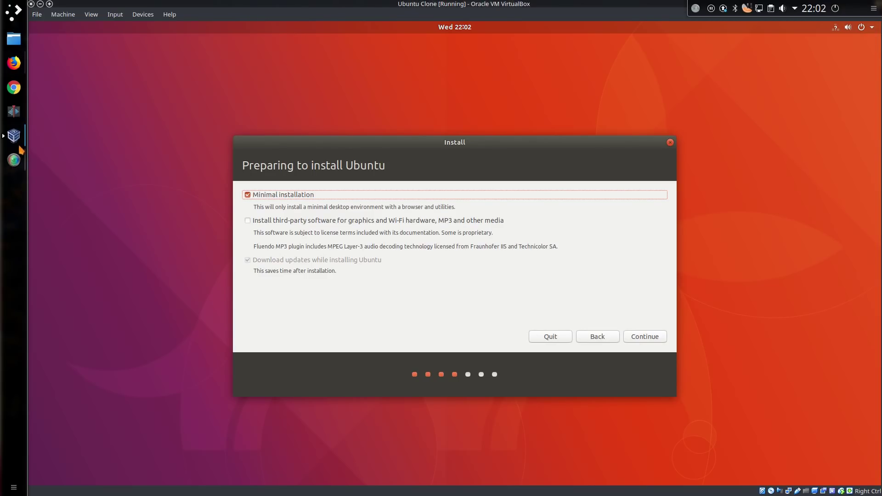
Bring the Ubuntu VM window forward and switch it to full-screen, suppressing future notices
left_click(14, 136)
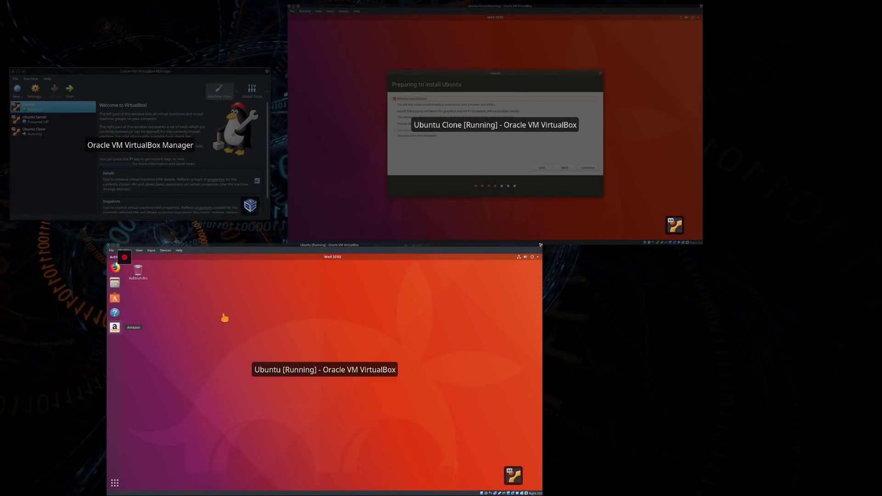
left_click(225, 318)
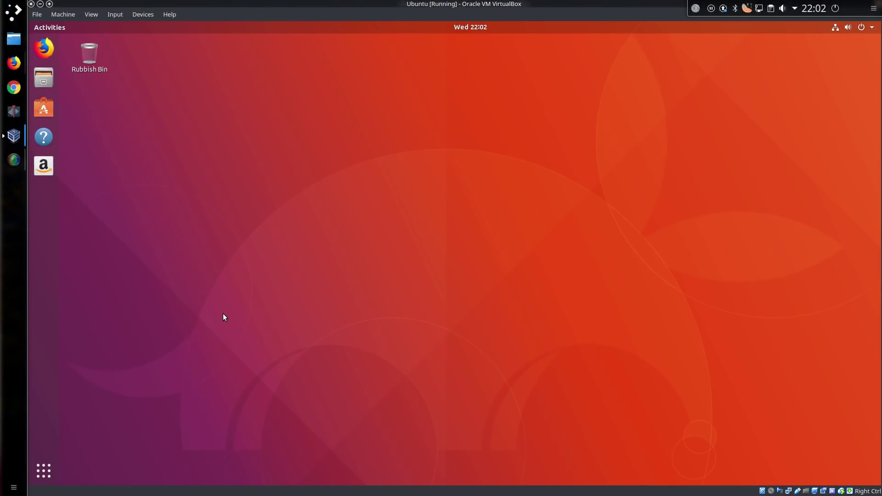
key("ctrl+f")
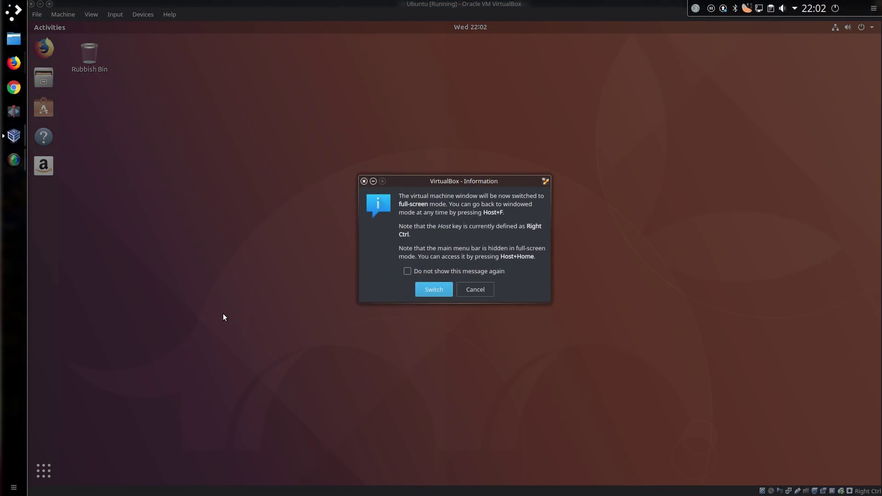
left_click(475, 272)
left_click(434, 289)
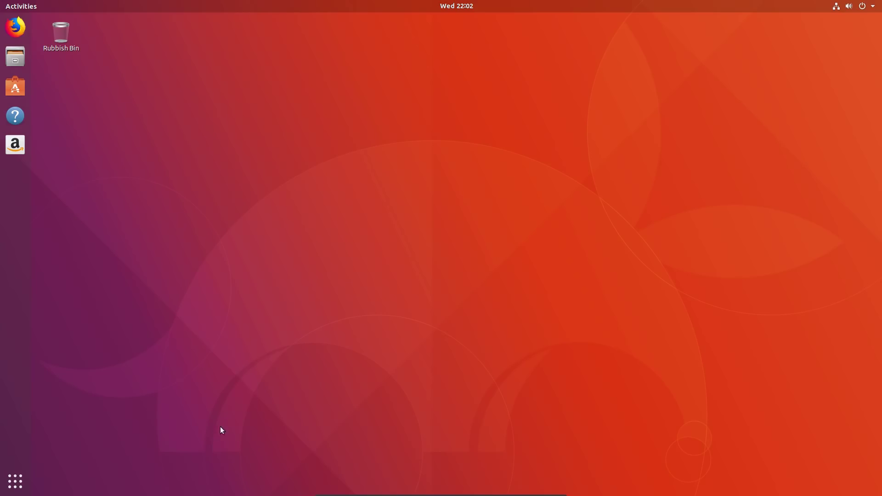
Show all applications, then browse and close the Utilities folder
left_click(22, 482)
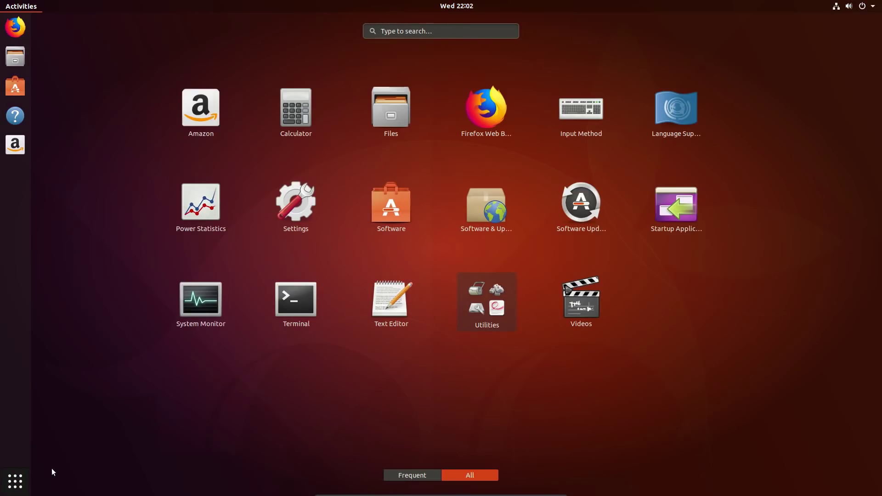
left_click(493, 295)
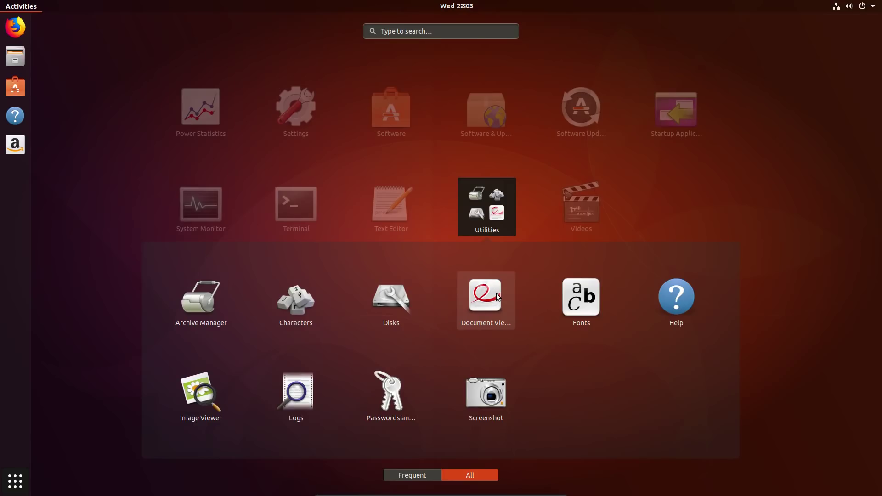
left_click(299, 206)
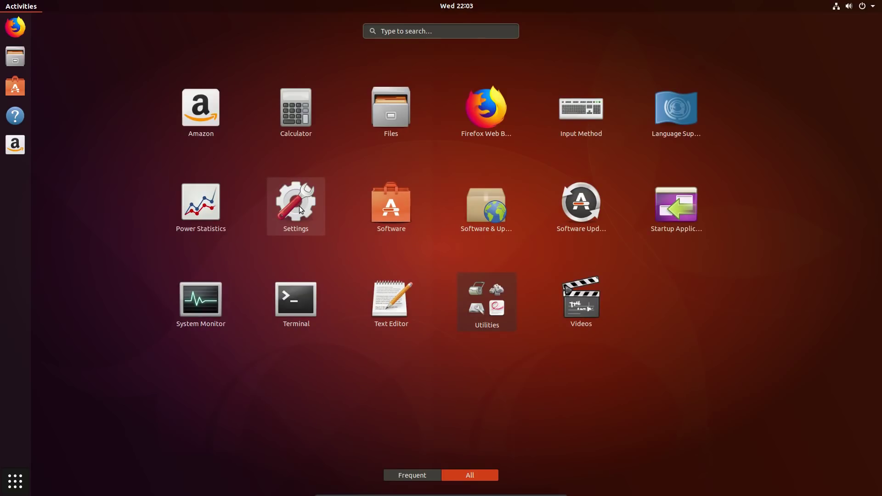
Launch Terminal and run free -m twice to check memory usage
left_click(307, 299)
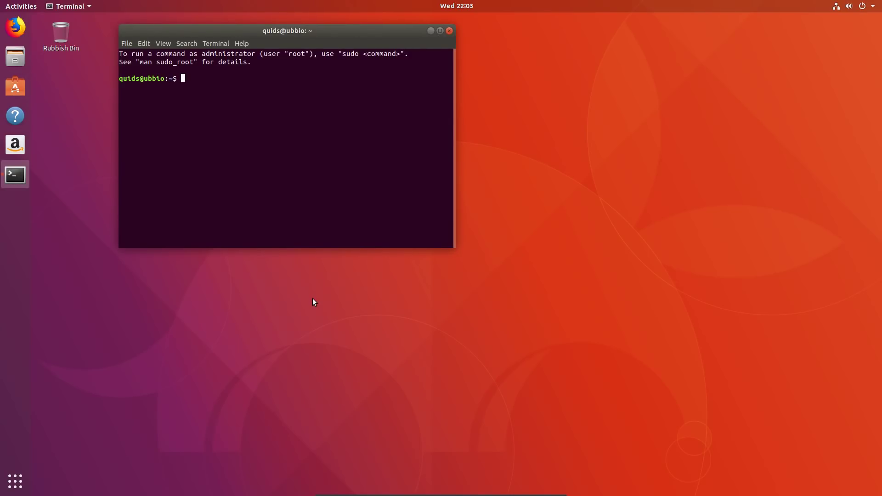
type("free -m")
key("Return")
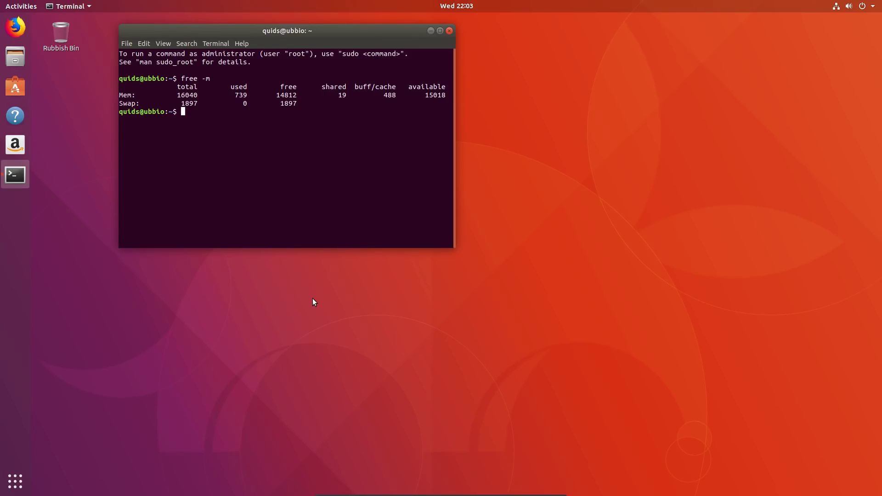
key("Up")
key("Return")
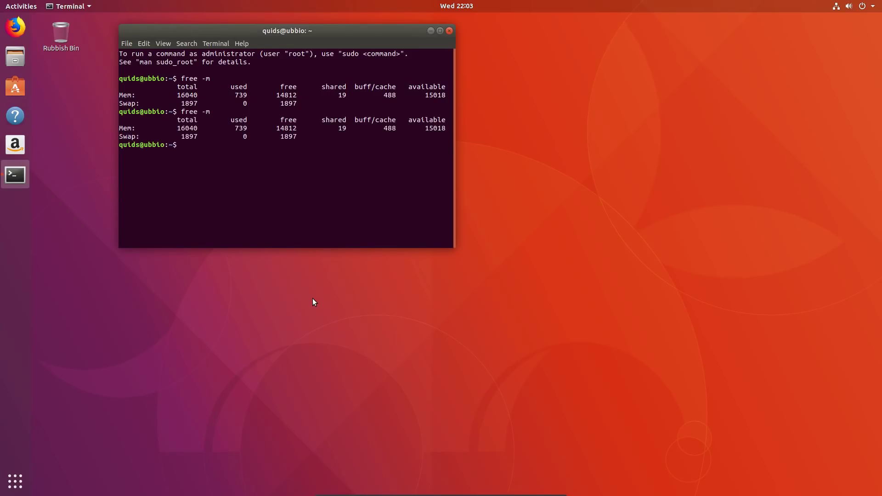
Run top, maximize the terminal window, then quit top
type("top")
key("Return")
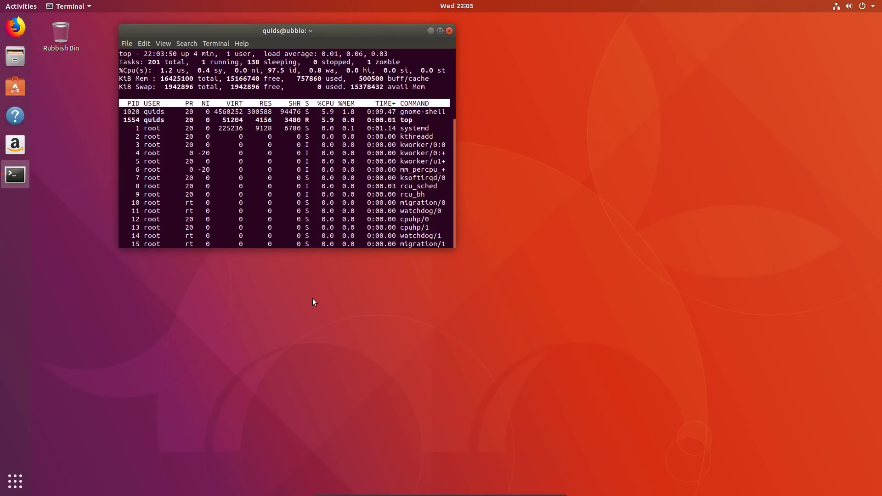
left_click(440, 29)
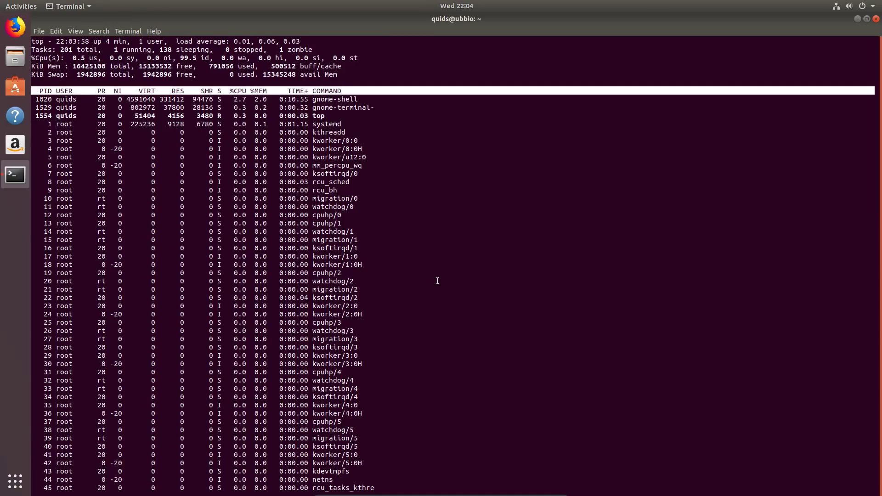
key("q")
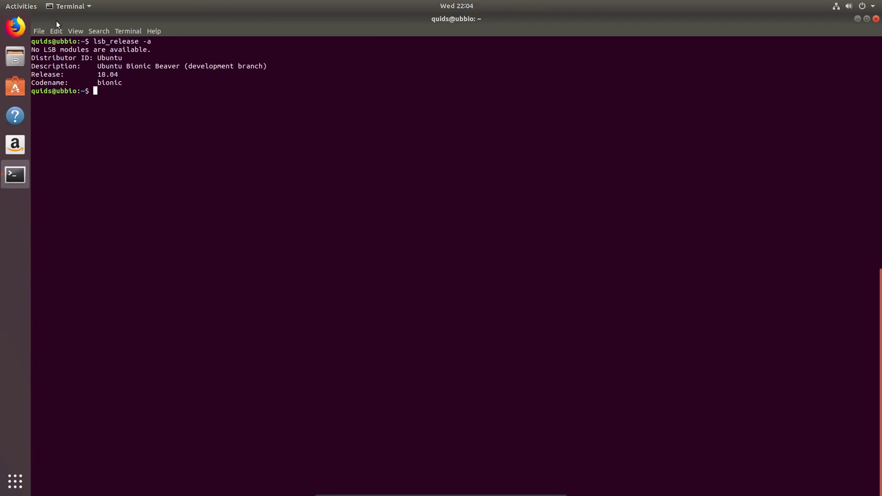
Close Terminal and launch System Monitor from the applications grid
left_click(876, 20)
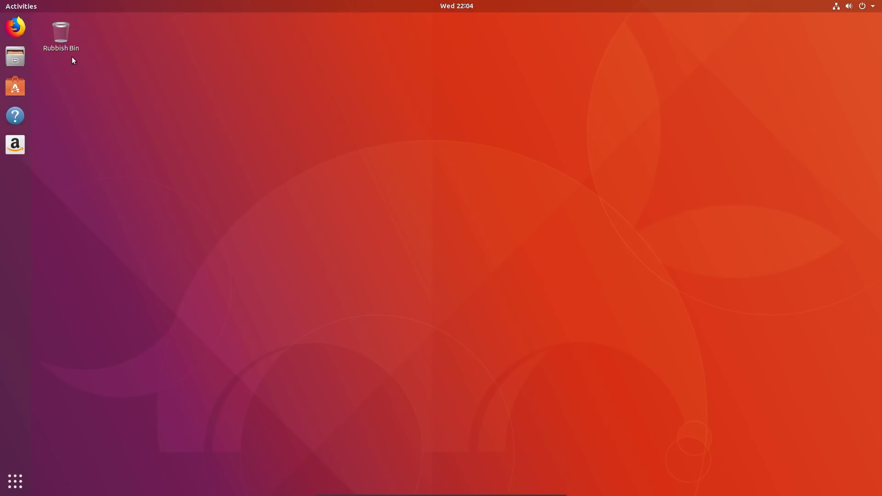
left_click(20, 484)
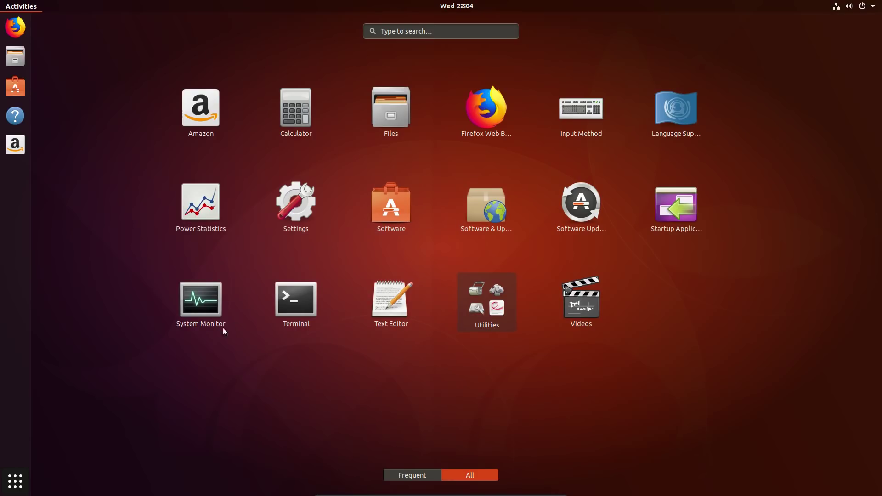
left_click(213, 316)
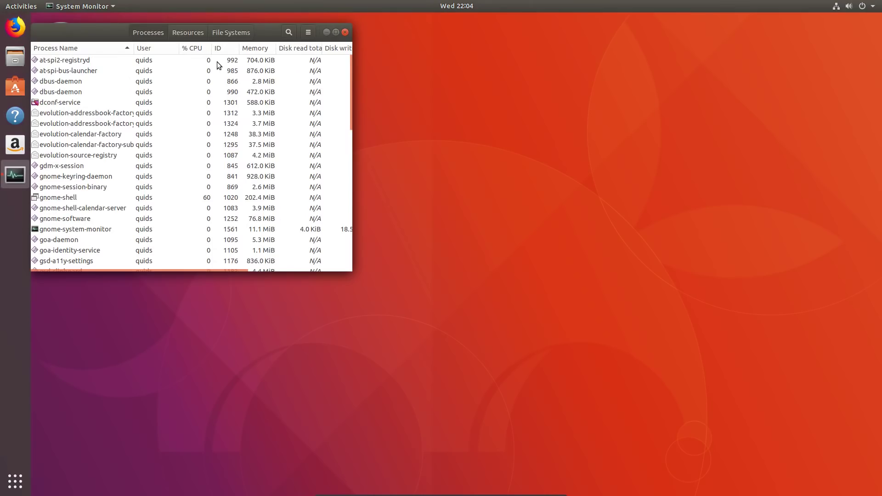
Select the evolution-calendar-factory and gnome-session-binary processes, enlarge the window, and scroll the list
left_click(108, 135)
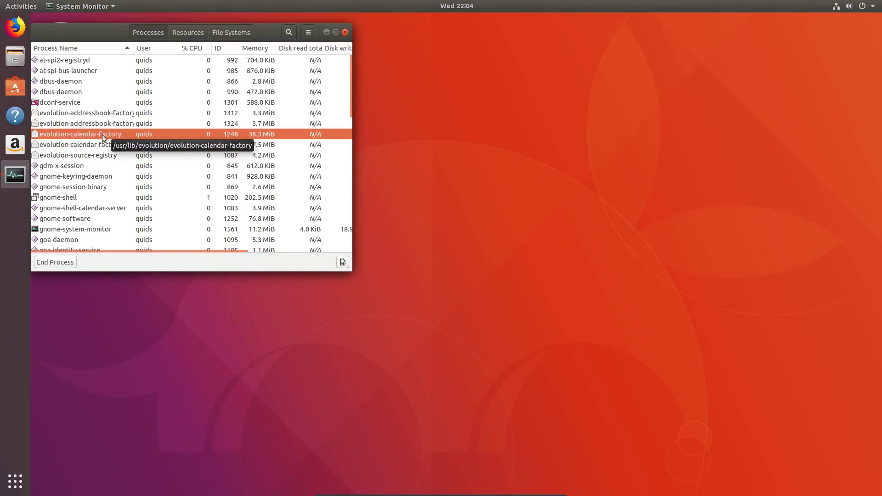
left_click(87, 186)
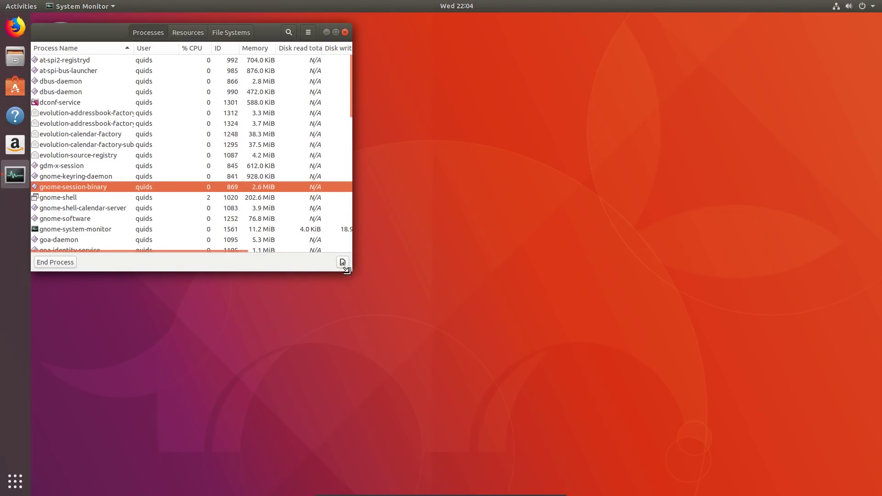
left_click_drag(346, 270, 451, 355)
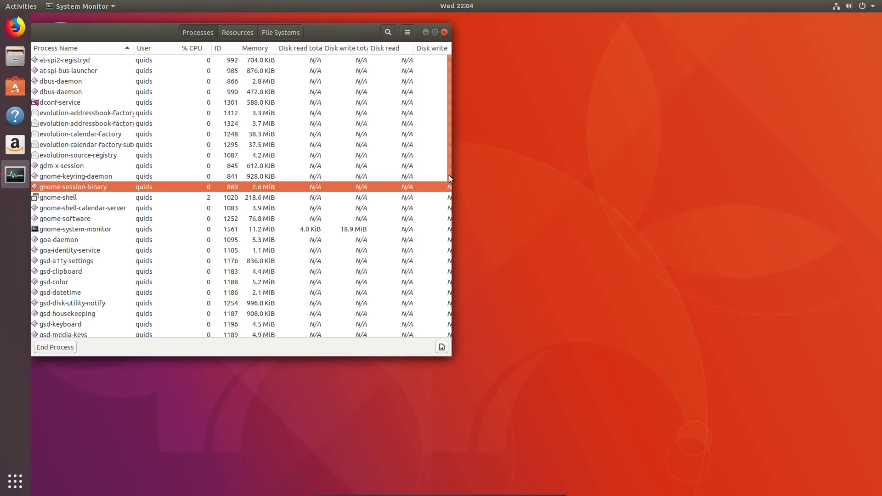
left_click_drag(448, 176, 444, 290)
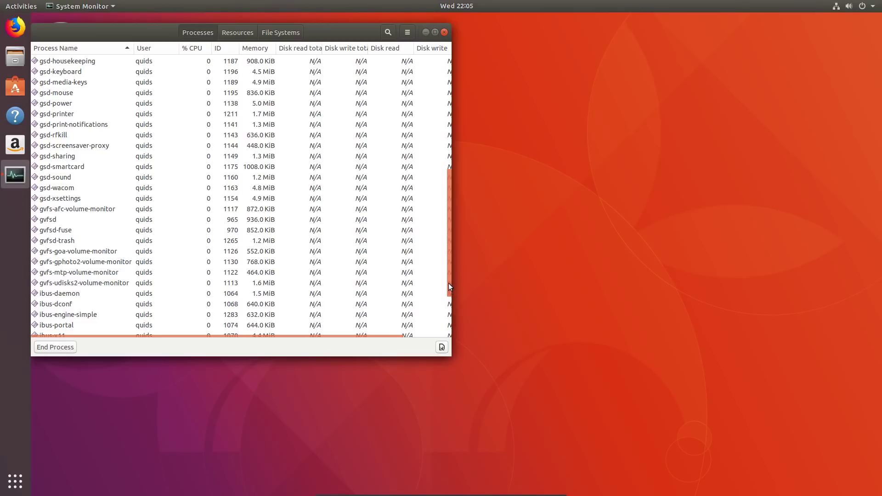
left_click_drag(449, 284, 457, 170)
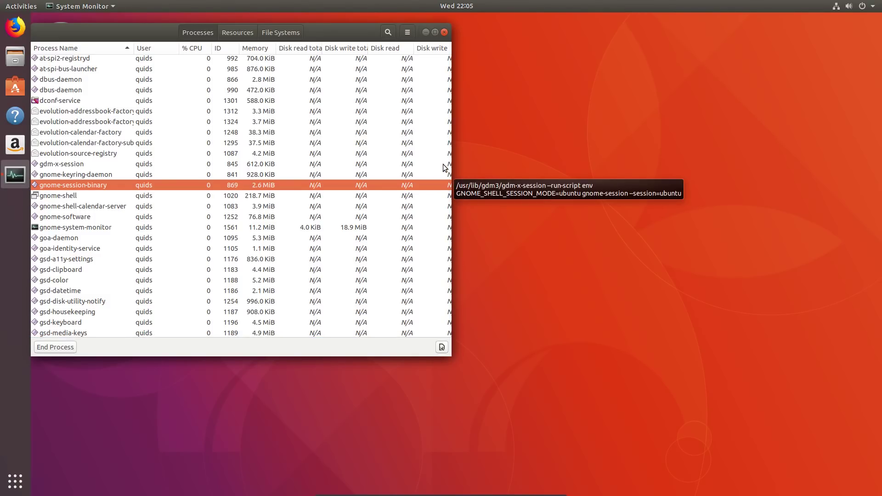
scroll(448, 146, "up", 1)
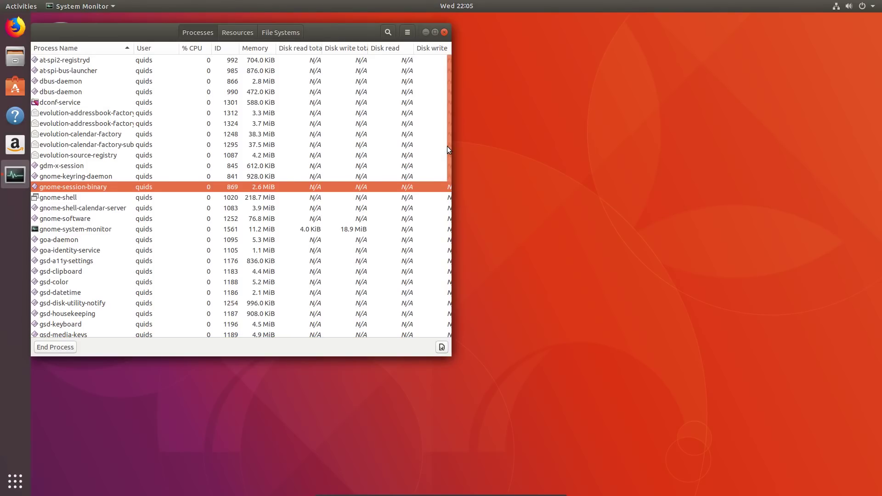
View System Monitor's Resources graphs, then open the Files home folder and Ubuntu Software
left_click(237, 33)
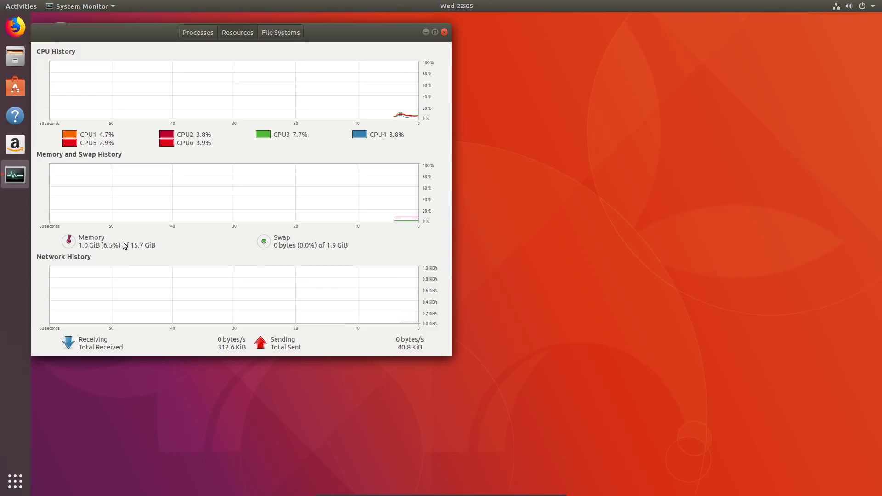
left_click(15, 56)
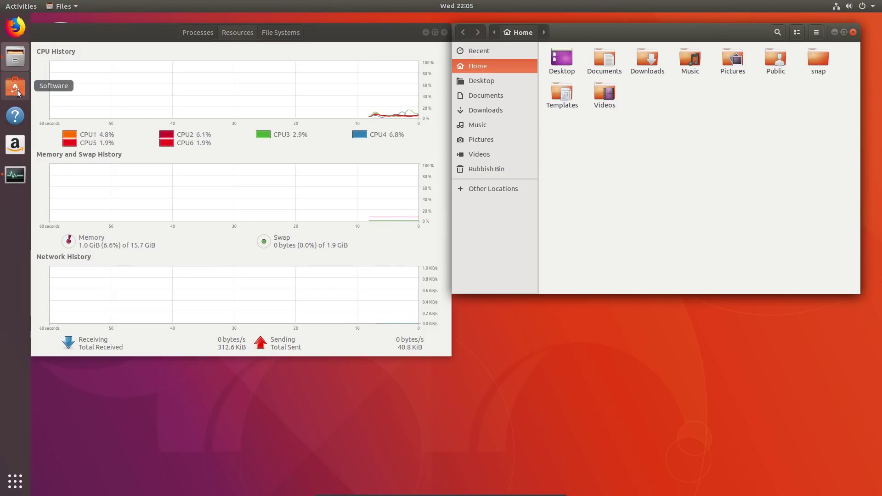
left_click(15, 87)
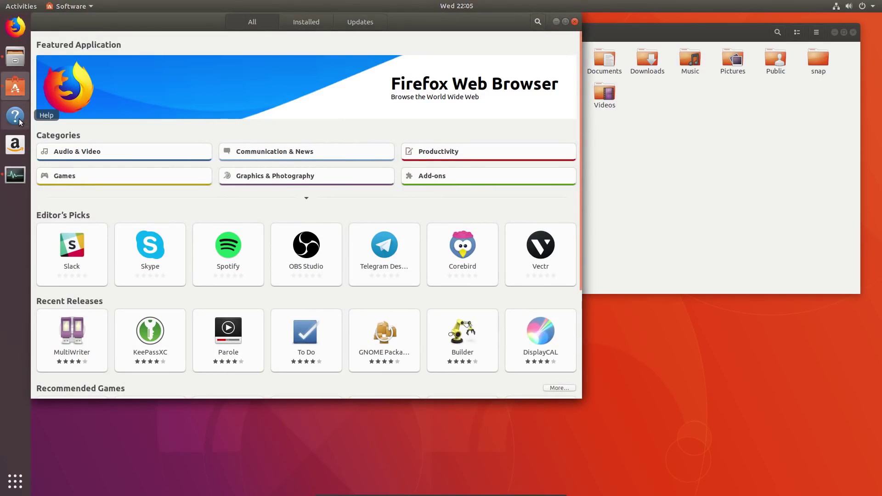
Open Amazon in Firefox, view the privacy notice tab and return, then close the browser
left_click(16, 153)
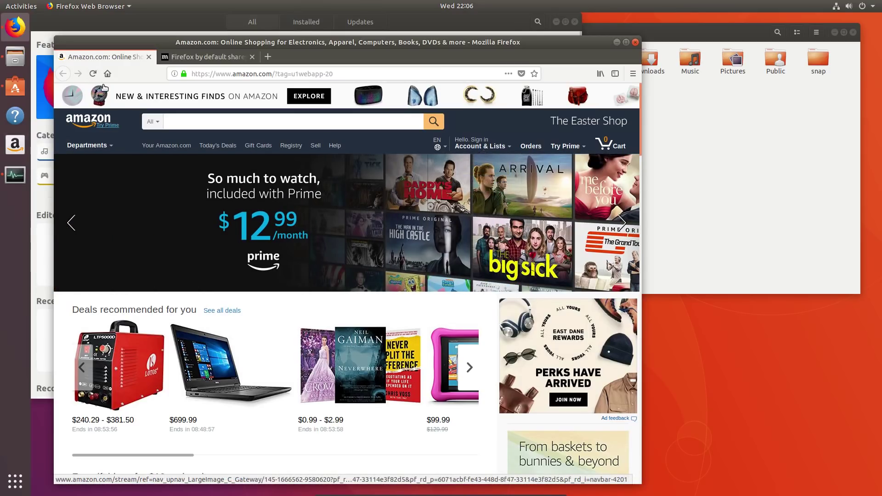
left_click(180, 57)
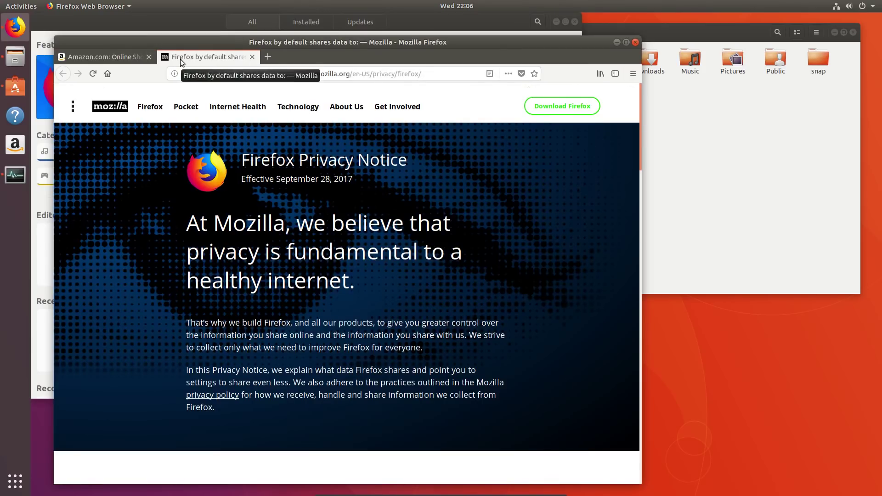
left_click(128, 61)
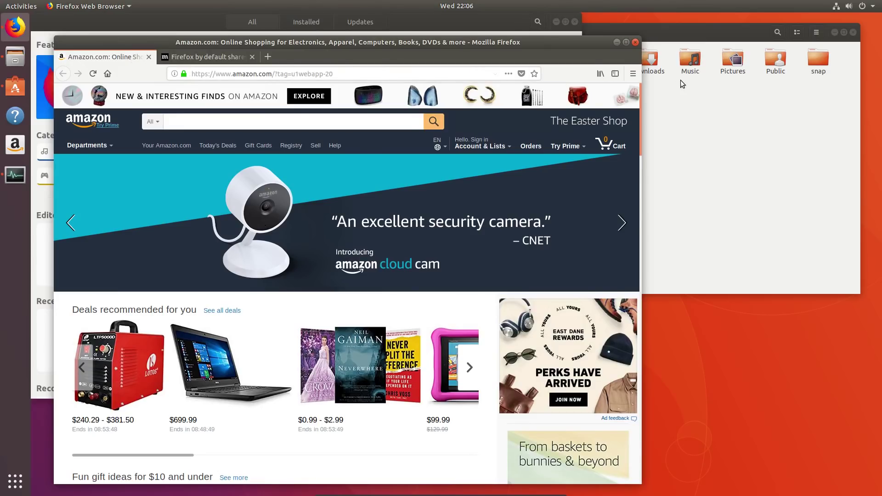
left_click(634, 42)
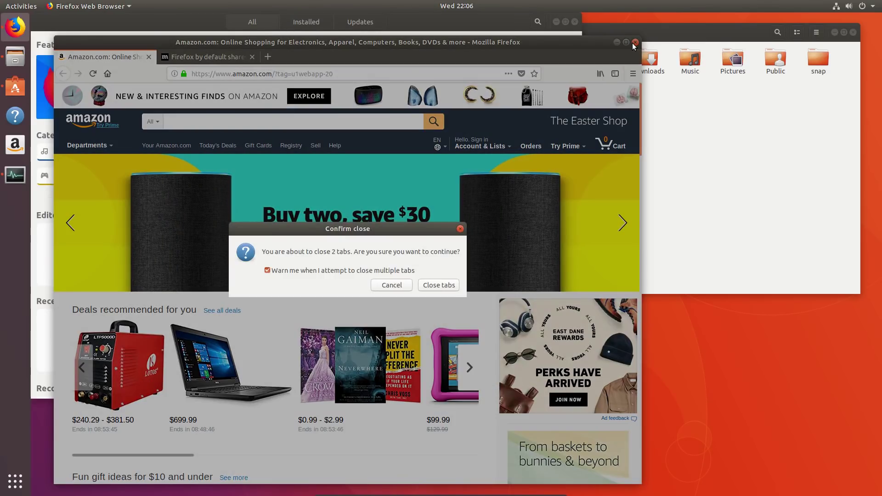
Confirm closing Firefox's two tabs, then search Ubuntu Software for 'evolu' and open Evolution
left_click(434, 286)
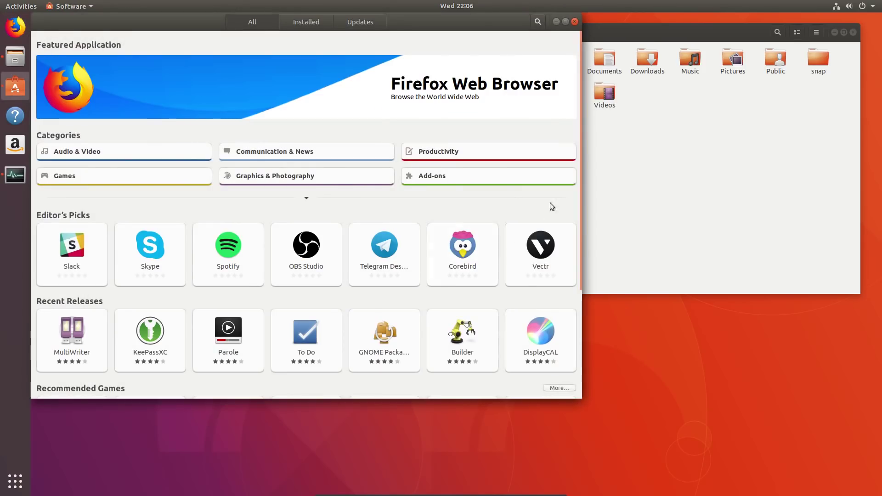
left_click(541, 23)
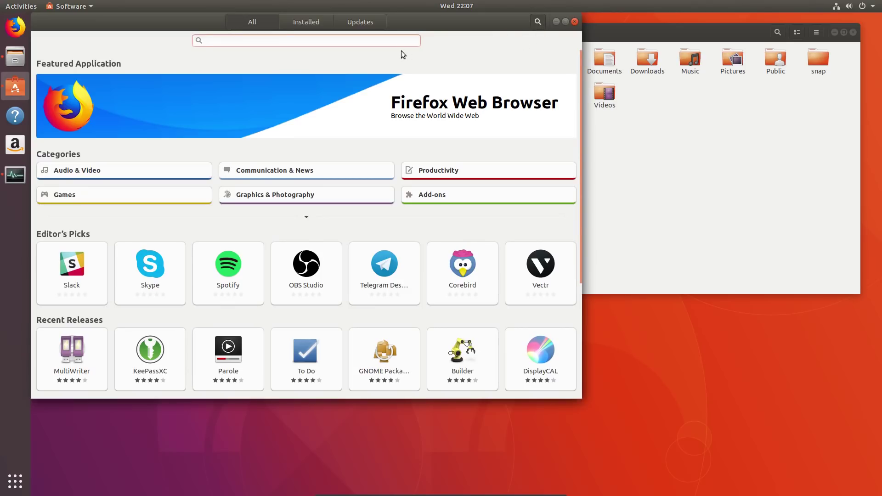
type("evol")
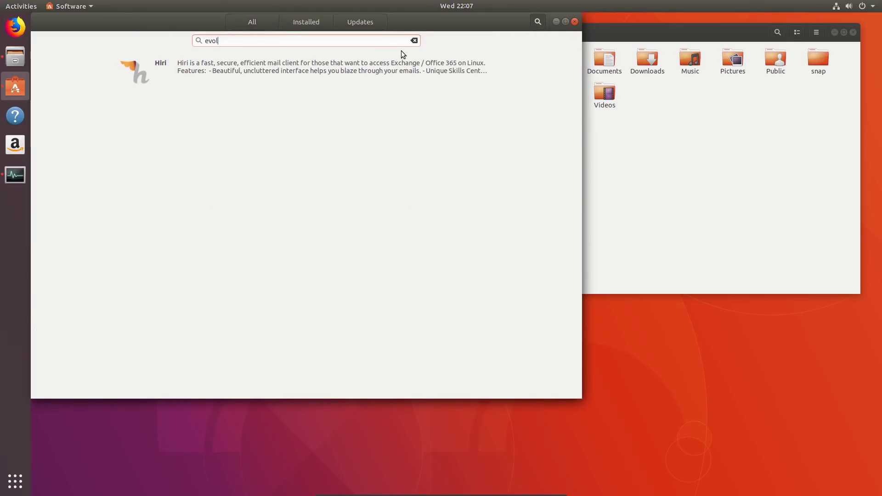
type("u")
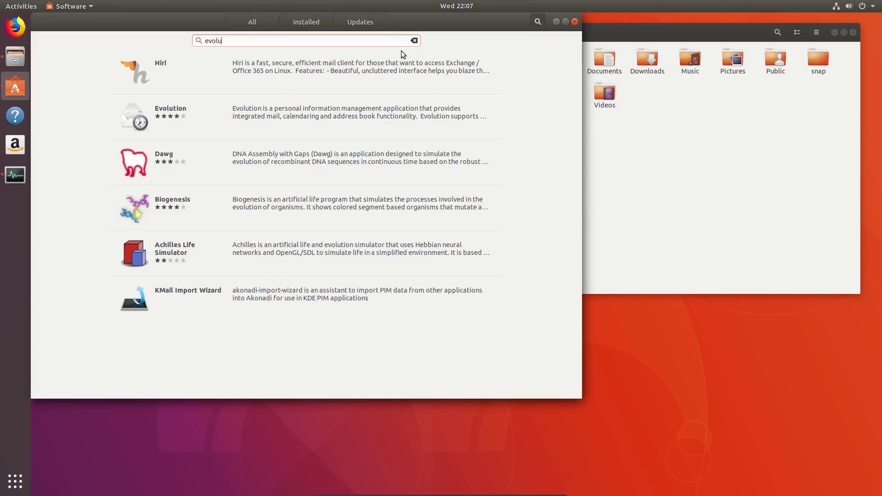
left_click(323, 115)
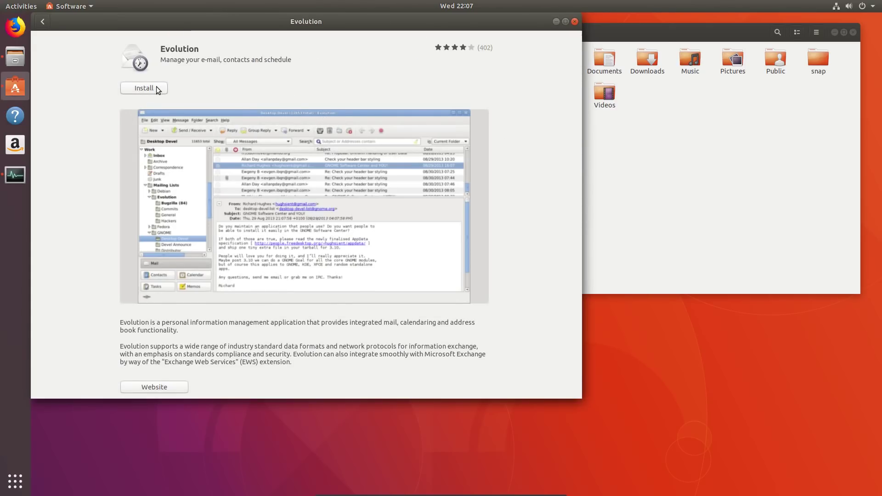
Close Ubuntu Software, System Monitor and the Files home window
left_click(574, 21)
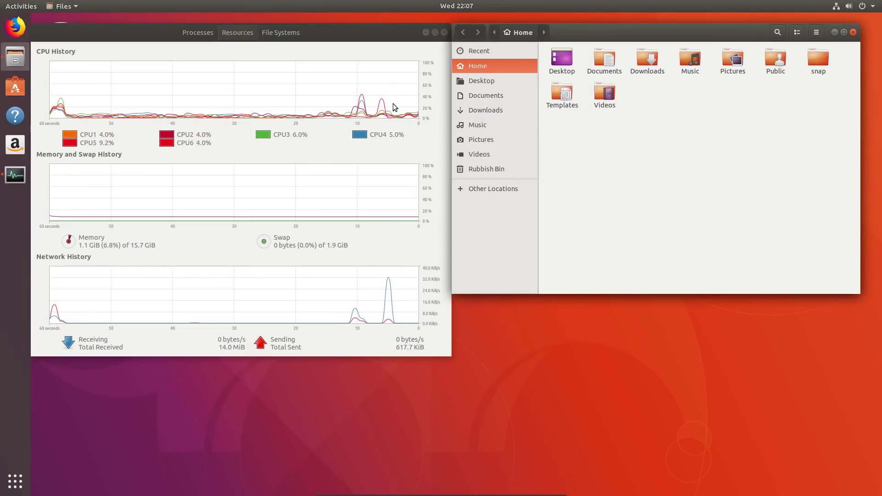
left_click(440, 35)
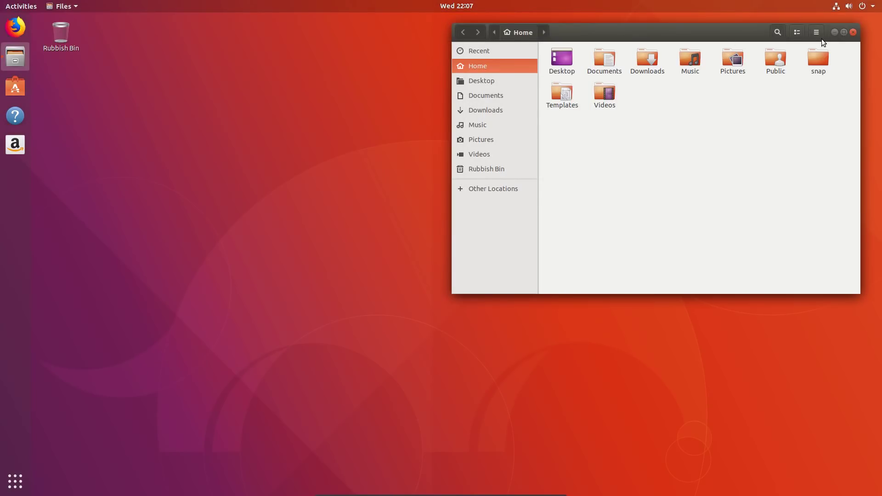
left_click(854, 32)
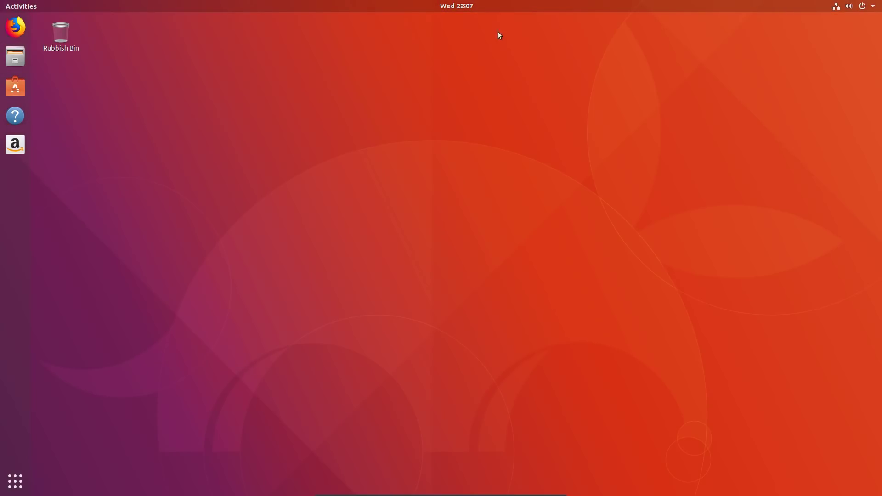
Open Startup Applications from the grid, close it, and return to the All applications view
left_click(15, 481)
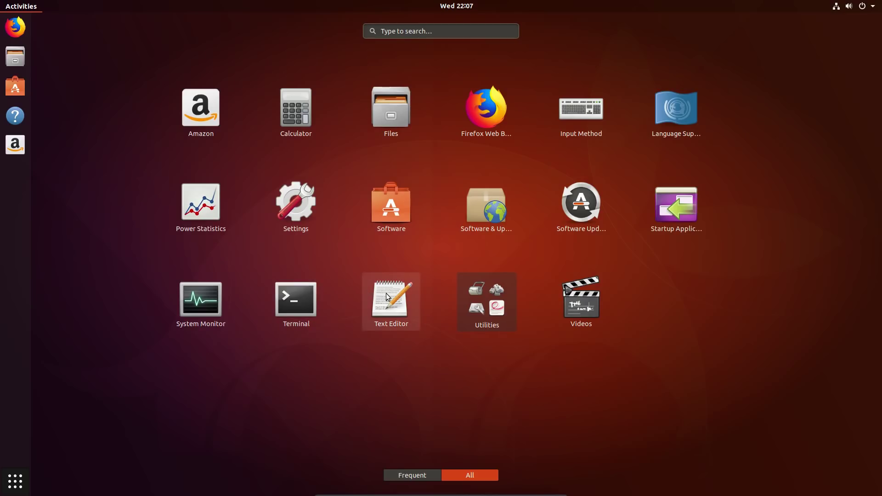
left_click(688, 210)
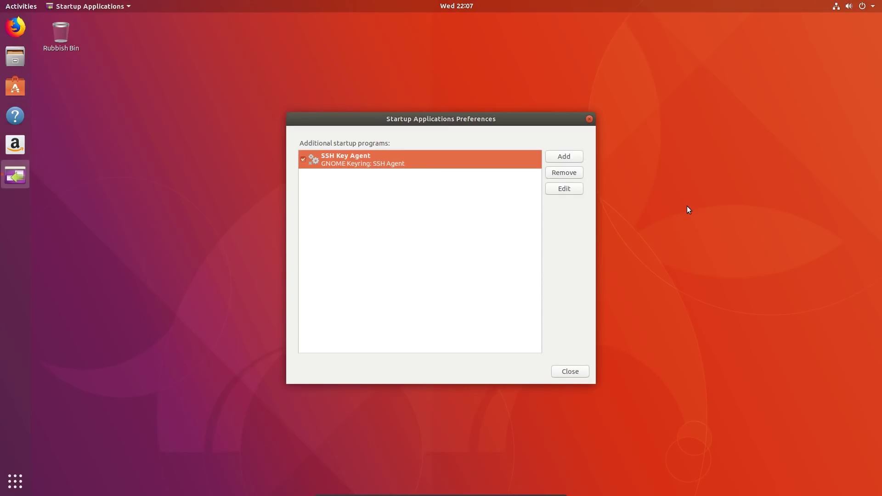
left_click(589, 119)
left_click(15, 481)
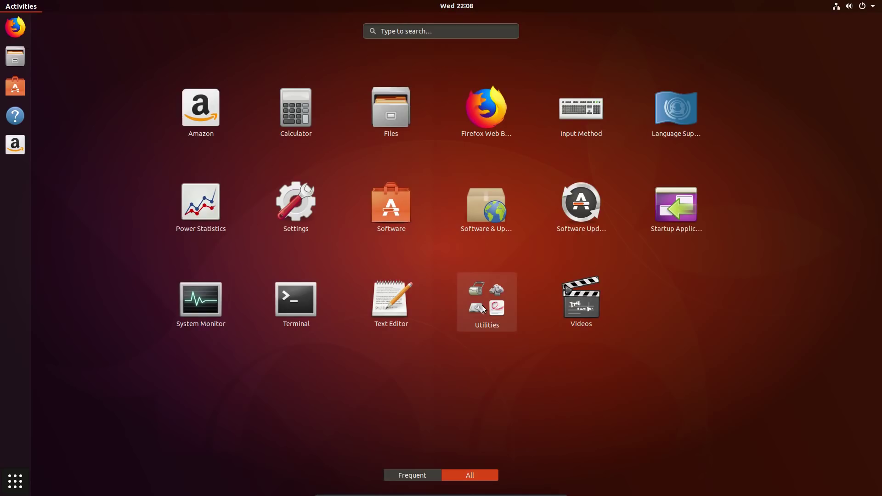
Launch Settings from an Activities search for 'sys' and return to its full category list
type("sys")
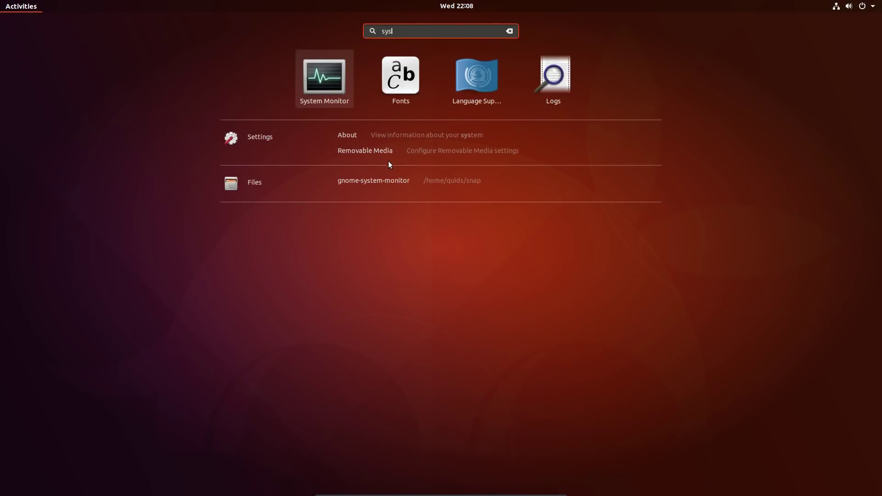
left_click(318, 152)
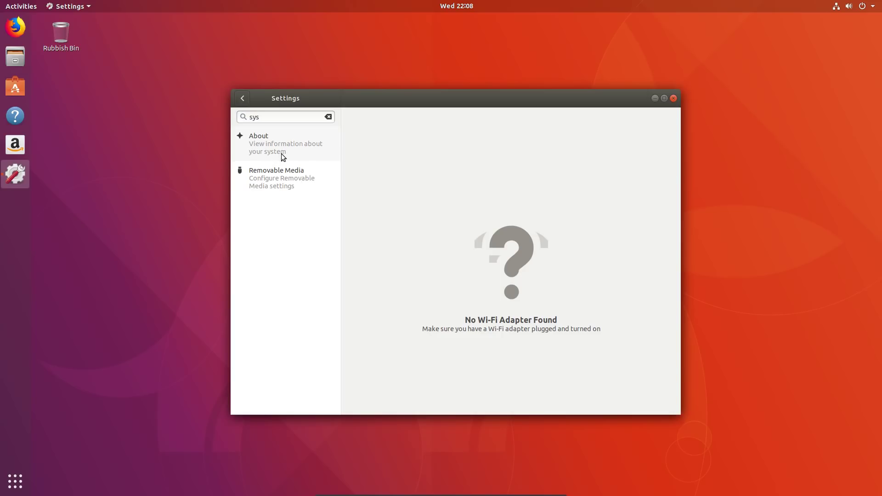
left_click(243, 99)
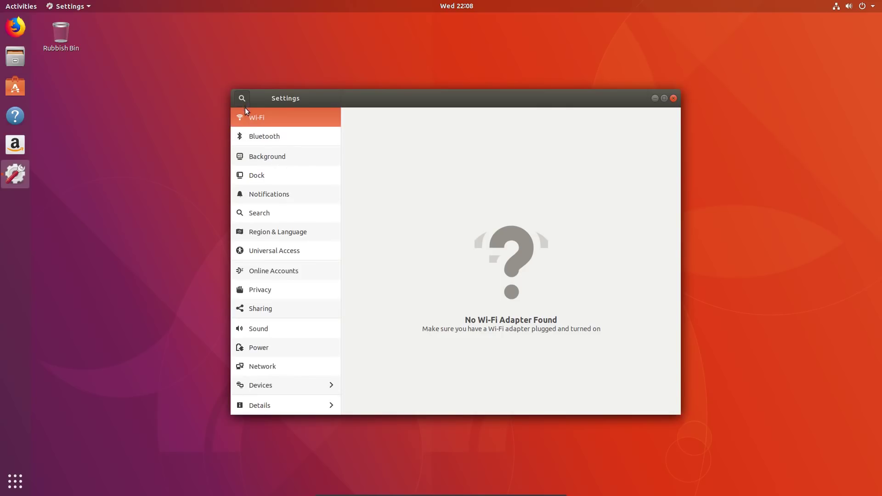
Browse the desktop wallpaper choices on the Background page, then cancel without changing them
left_click(269, 156)
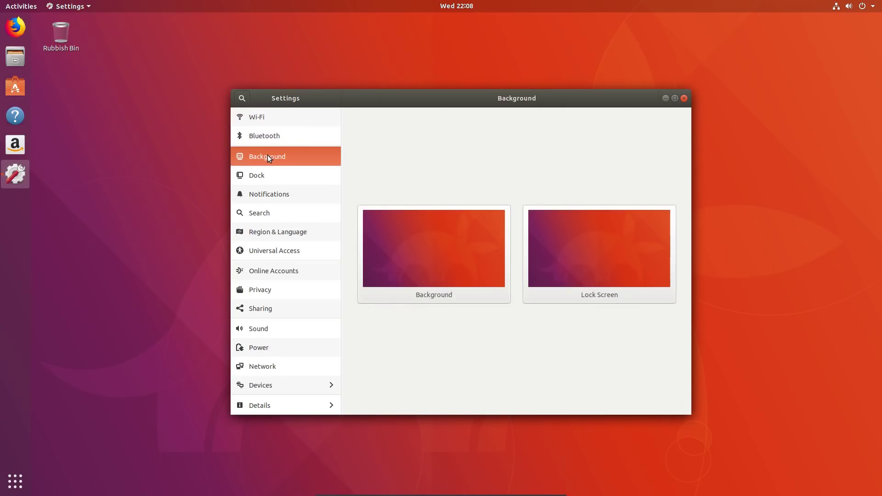
left_click(445, 280)
scroll(524, 276, "down", 1)
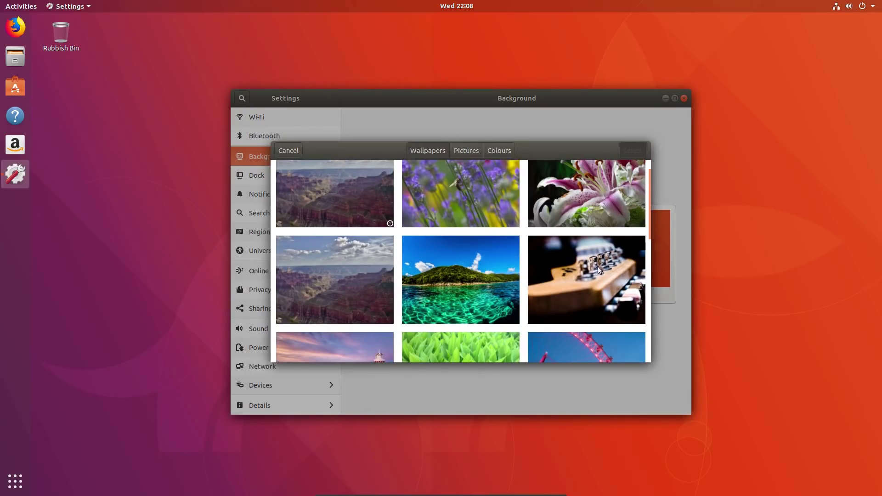
left_click_drag(649, 222, 646, 320)
scroll(643, 257, "down", 2)
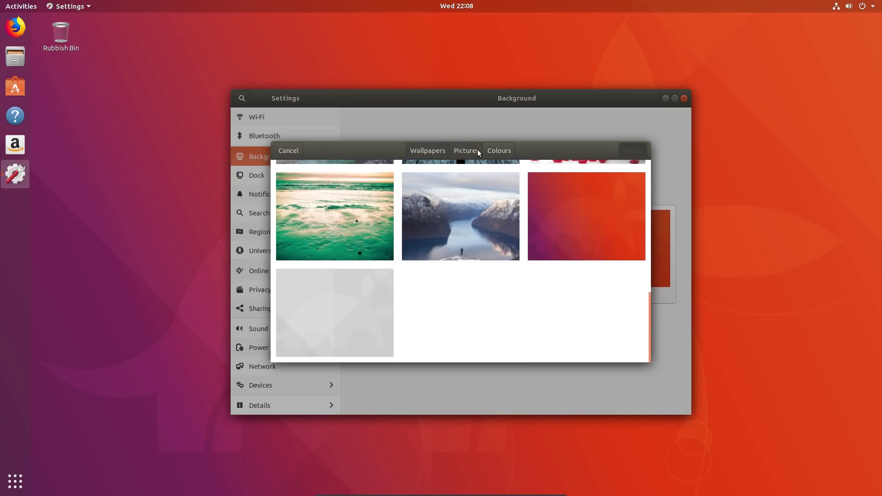
left_click(293, 155)
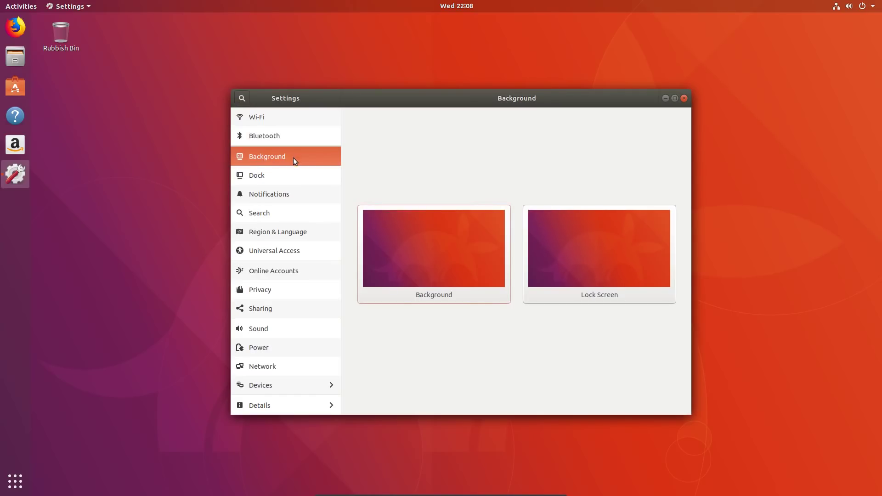
Look through the Dock, Notifications, Search, Region & Language and Universal Access panels
left_click(263, 177)
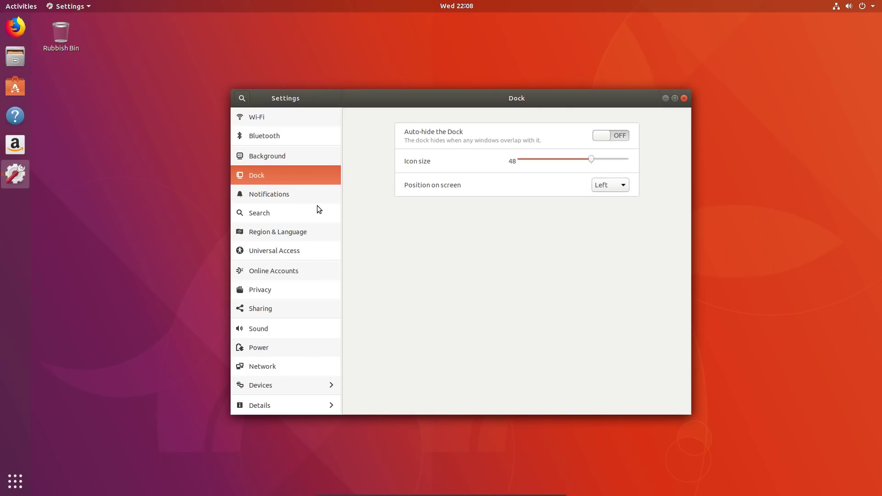
left_click(293, 195)
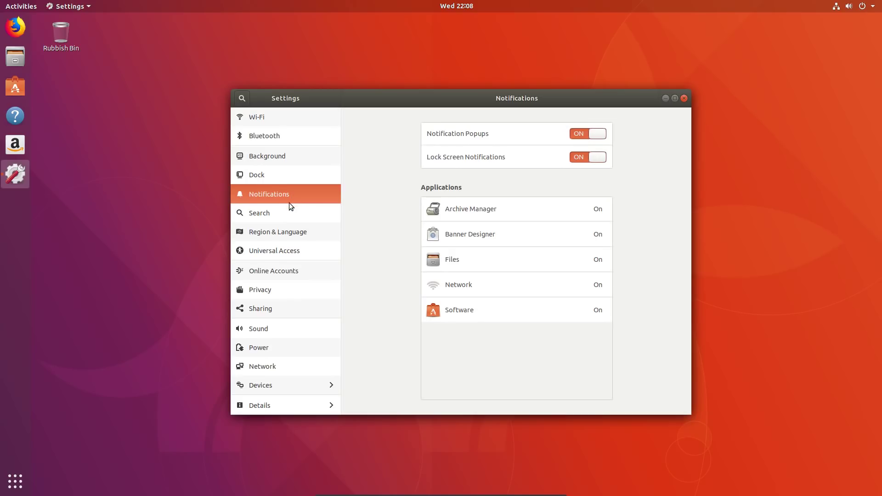
left_click(282, 217)
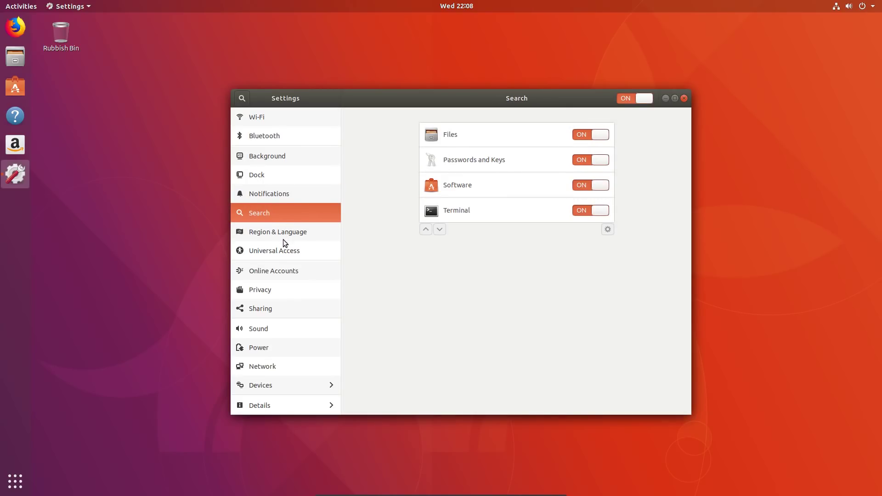
left_click(283, 236)
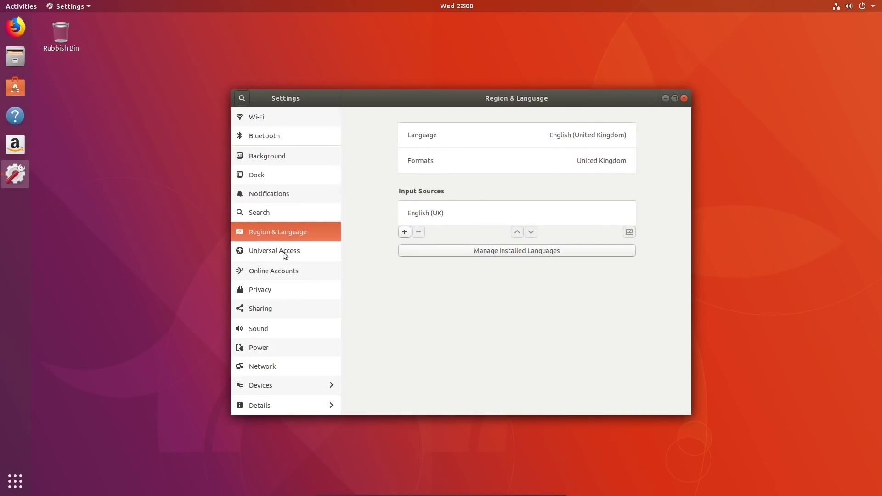
left_click(284, 255)
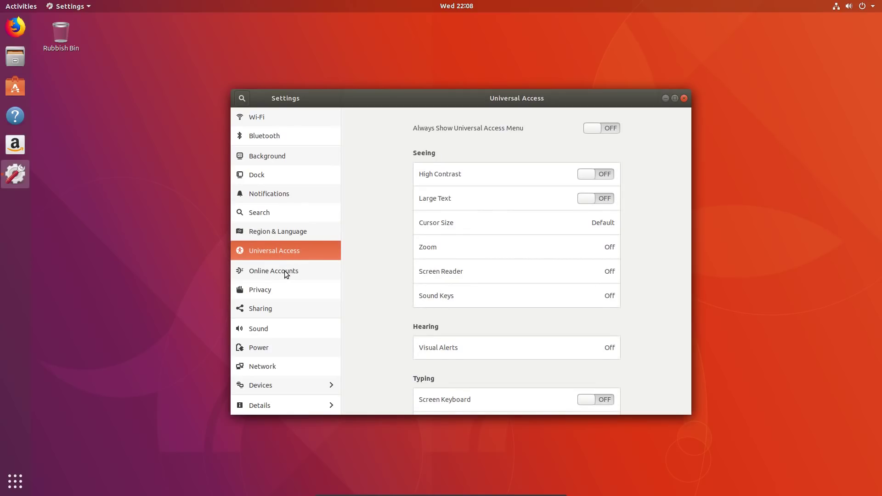
Continue through Online Accounts, Privacy and Sharing to the Sound panel
left_click(285, 272)
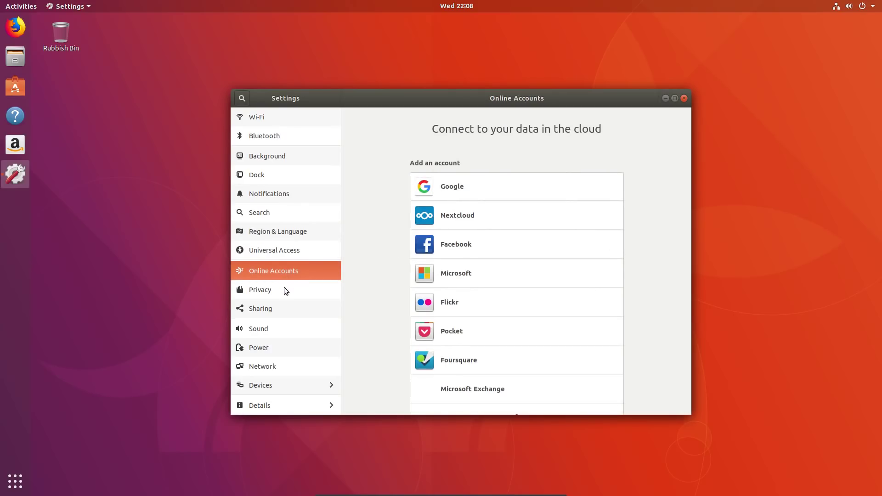
left_click(283, 288)
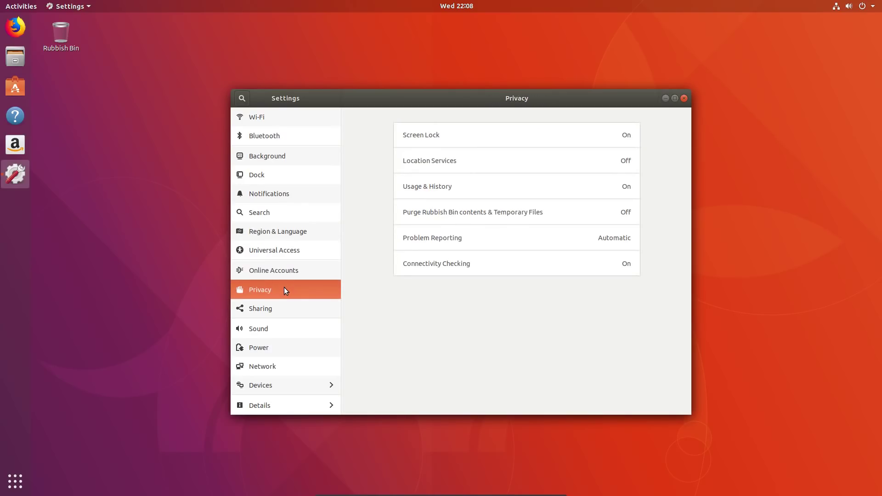
left_click(277, 312)
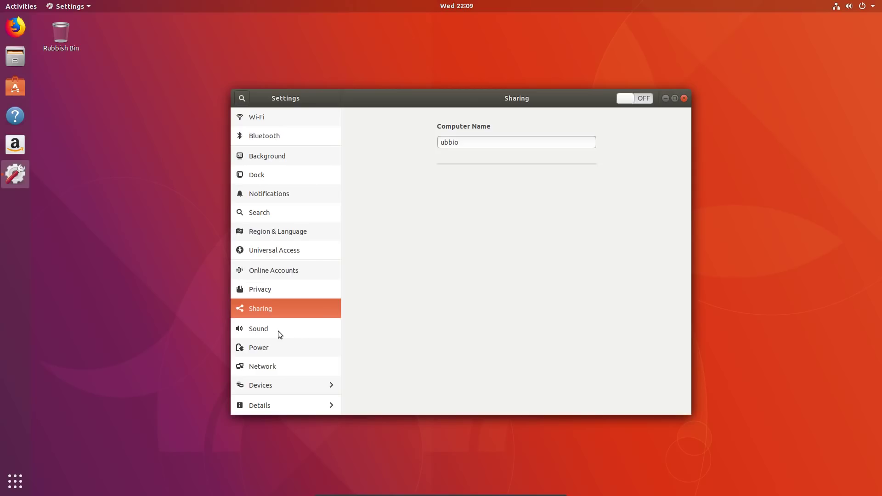
left_click(278, 331)
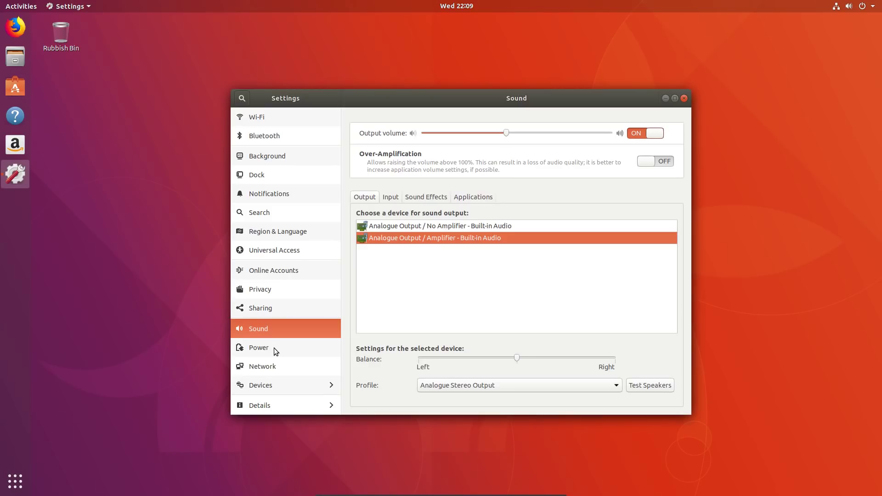
Look at the Power and Network panels, then the Devices Displays page
left_click(274, 349)
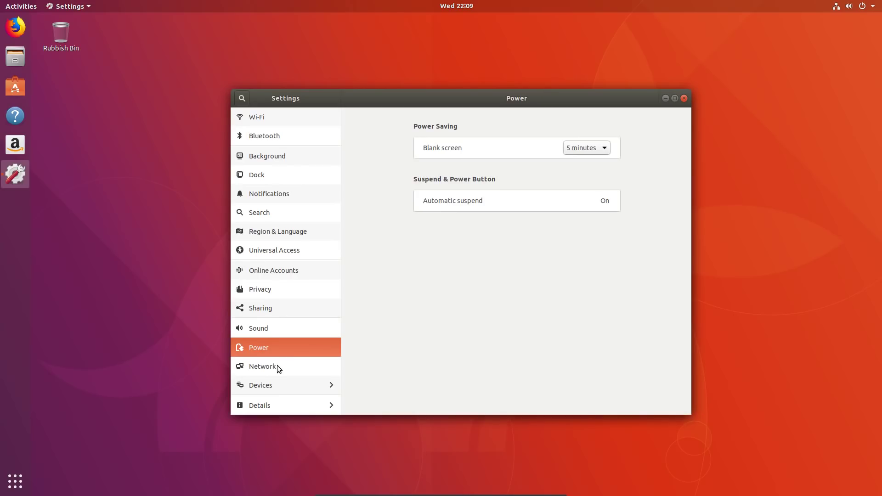
left_click(277, 366)
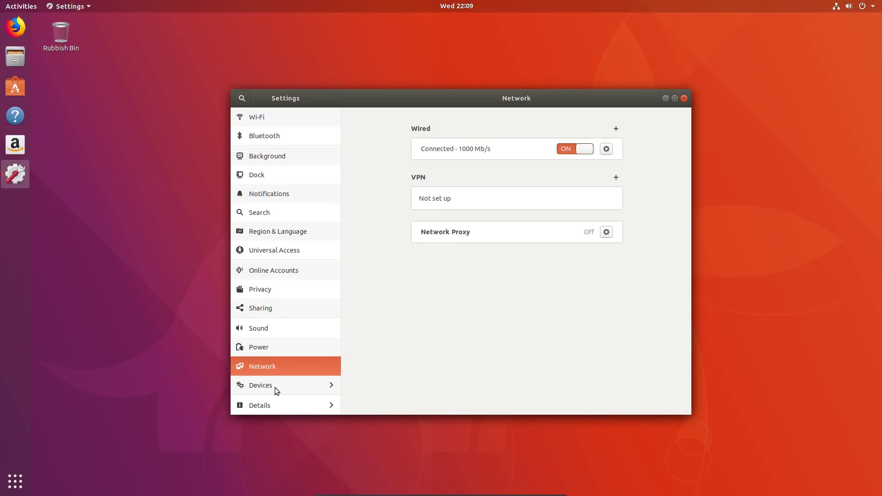
left_click(276, 390)
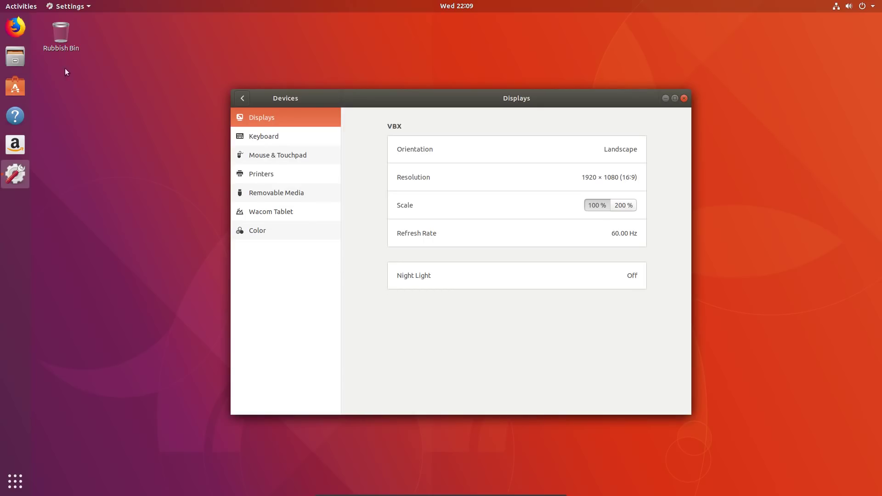
Bring up the all-applications overview from the dock
left_click(9, 484)
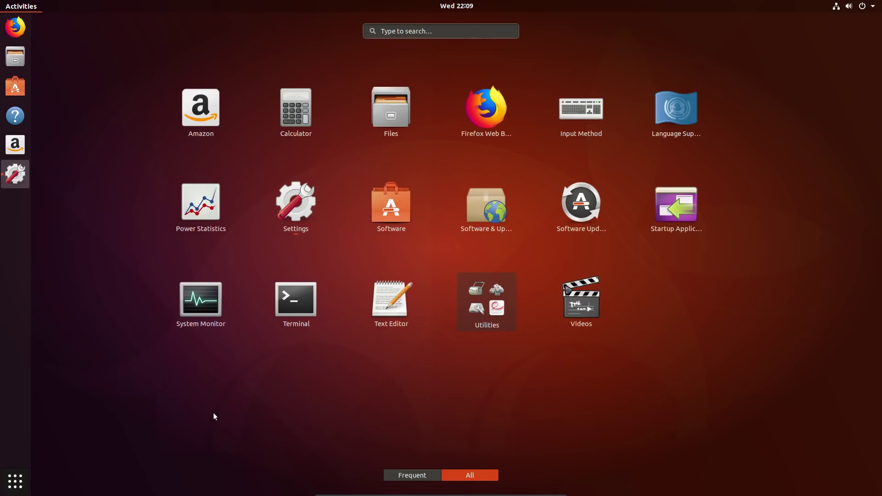